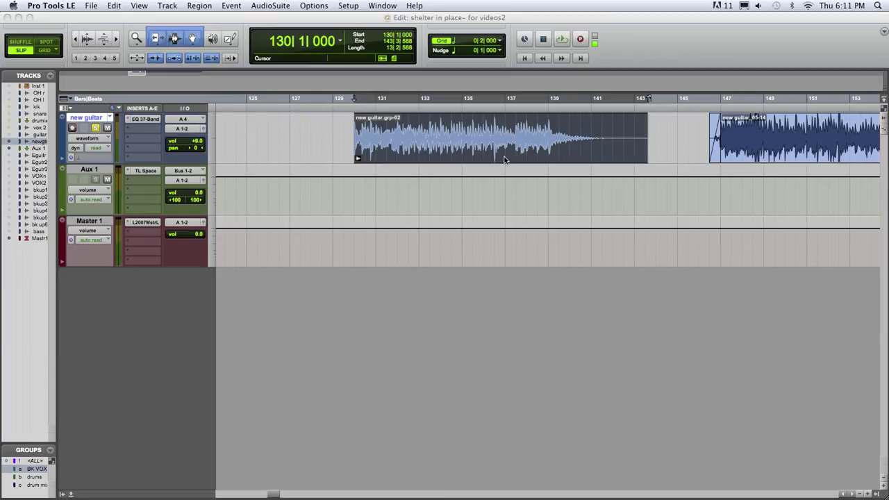
# Step: Switch the new guitar track's display from the waveform to its volume automation
pyautogui.click(95, 127)
pyautogui.click(88, 141)
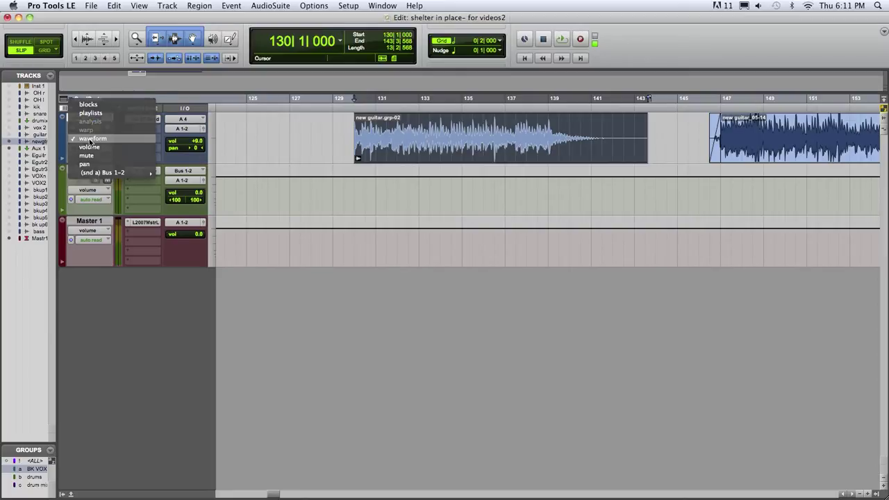
pyautogui.click(88, 141)
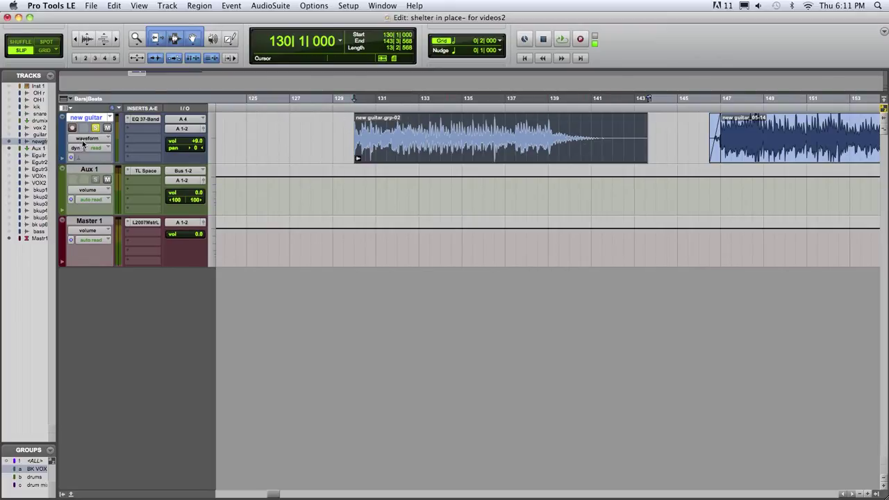
pyautogui.click(82, 143)
pyautogui.click(110, 148)
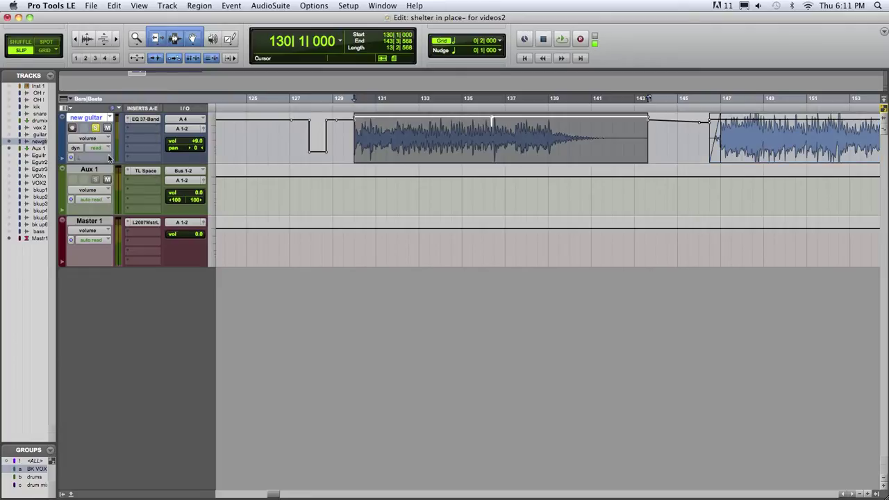
# Step: Delete the volume automation dip before the first guitar region, from 125|2|849 to 129|3|841
pyautogui.moveTo(348, 135); pyautogui.dragTo(256, 144)
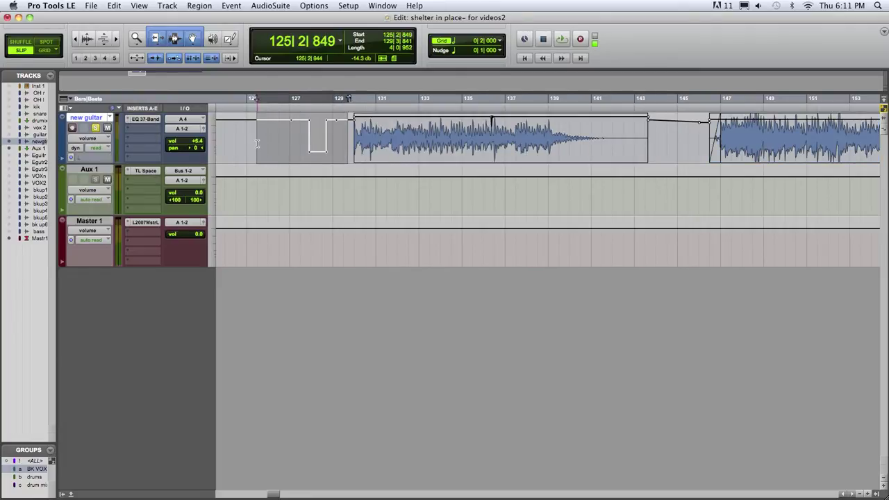
pyautogui.press('Delete')
pyautogui.click(256, 143)
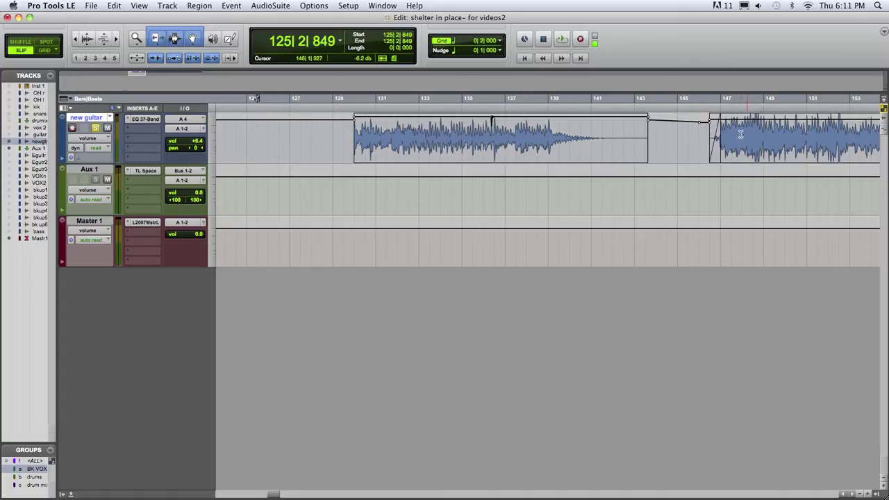
# Step: Examine the volume automation line across all regions of the new guitar track, finishing around bar 138
pyautogui.press('r')
pyautogui.press('r')
pyautogui.press('r')
pyautogui.press('r')
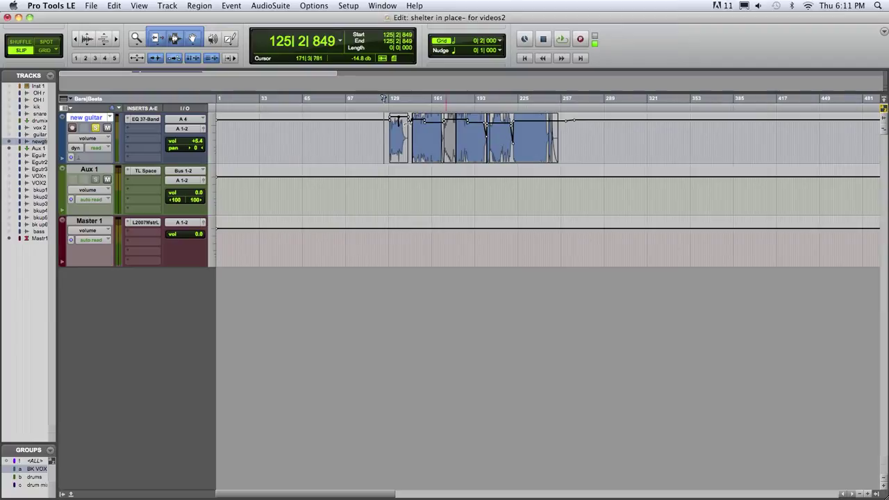
pyautogui.click(402, 134)
pyautogui.press('super+bracketright')
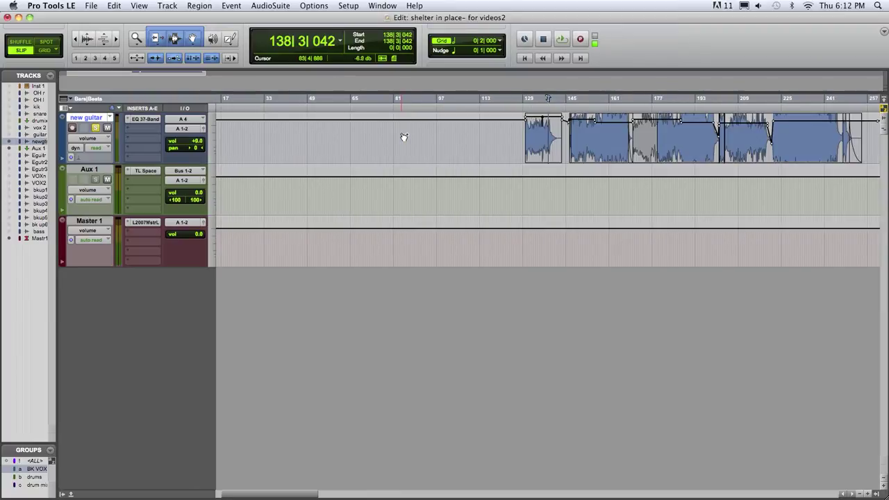
pyautogui.press('super+bracketright')
pyautogui.press('super+bracketright')
pyautogui.press('super+bracketright')
pyautogui.press('super+bracketright')
pyautogui.press('super+bracketright')
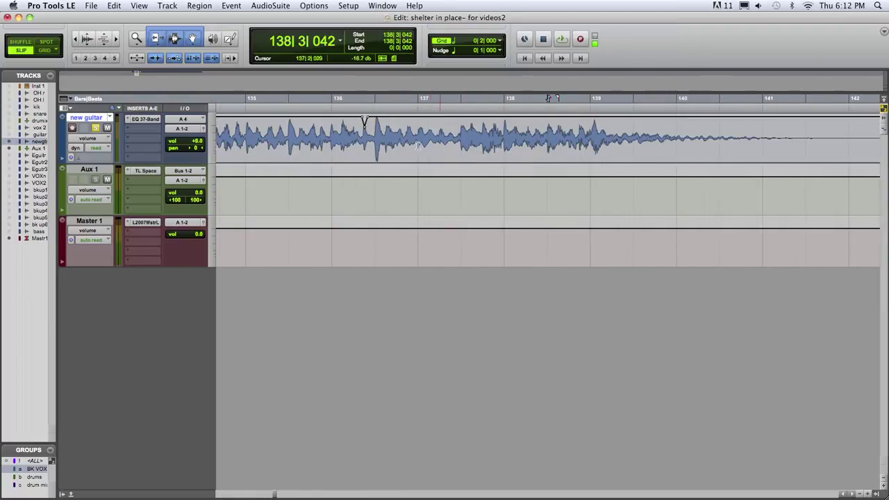
# Step: Inspect the breakpoints of the small volume dip at bar 136 close up, and return to an overview of the region
pyautogui.click(355, 146)
pyautogui.click(363, 144)
pyautogui.press('super+bracketright')
pyautogui.press('super+bracketright')
pyautogui.press('super+bracketright')
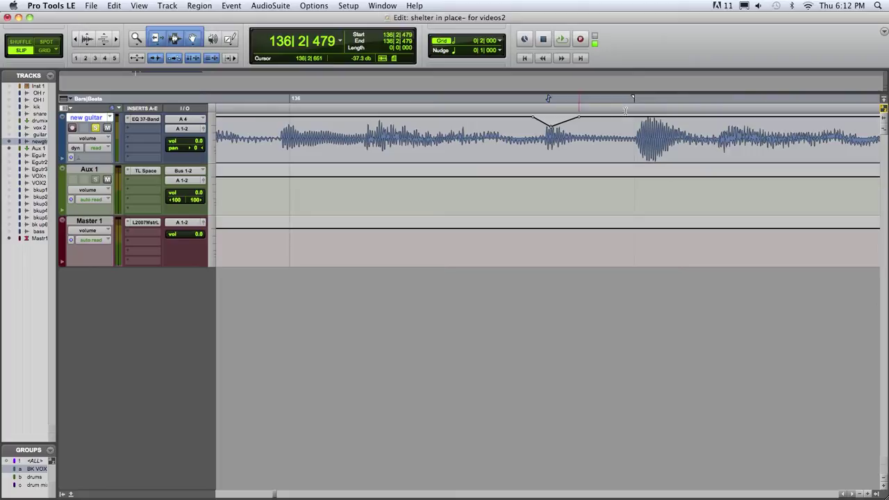
pyautogui.press('super+bracketleft')
pyautogui.press('super+bracketleft')
pyautogui.press('super+bracketleft')
pyautogui.press('super+bracketleft')
pyautogui.press('super+bracketleft')
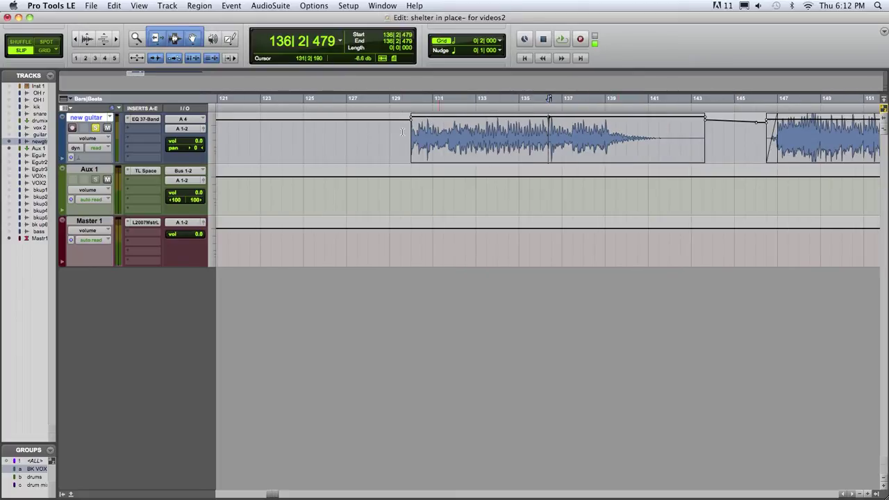
# Step: Select the Grabber tool on its own, and return to the Smart Tool
pyautogui.click(175, 40)
pyautogui.click(192, 39)
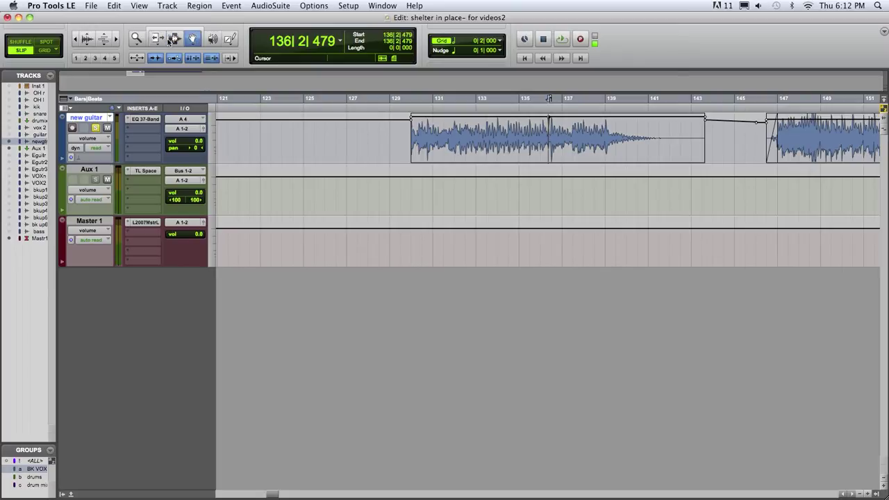
pyautogui.click(171, 31)
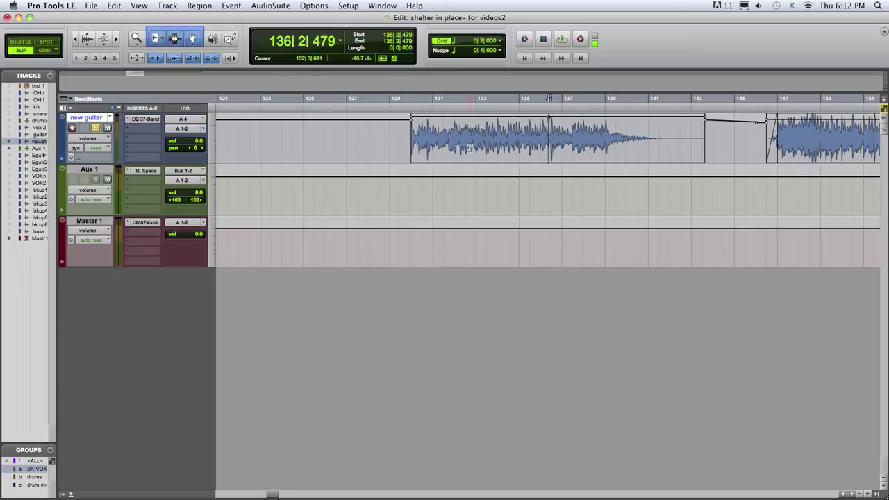
# Step: In waveform view, try trimming the start of the new guitar.grp-02 region and fading it in, undoing each edit
pyautogui.hotkey('ctrl', '-')
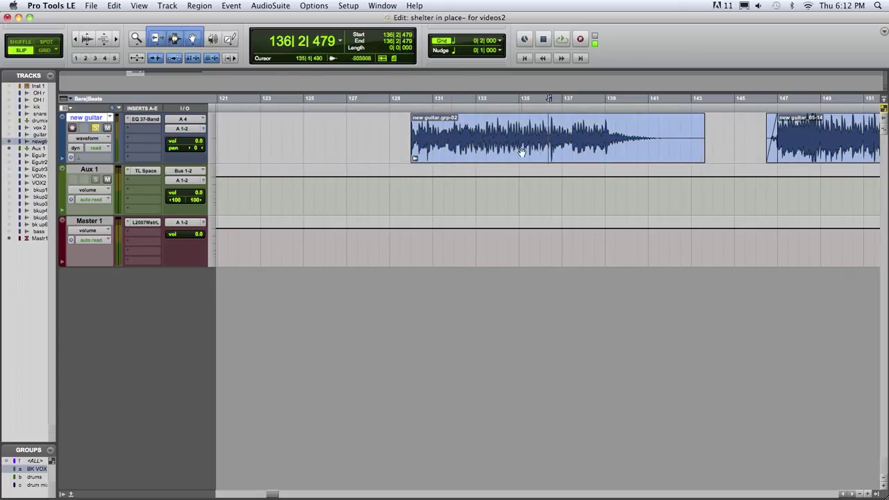
pyautogui.click(472, 157)
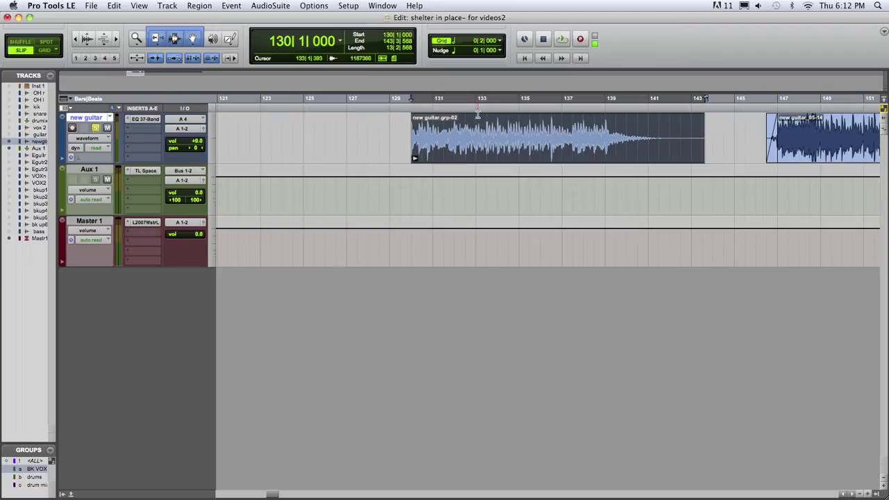
pyautogui.moveTo(478, 117); pyautogui.dragTo(446, 118)
pyautogui.moveTo(415, 144); pyautogui.dragTo(446, 135)
pyautogui.press('super+z')
pyautogui.moveTo(413, 119); pyautogui.dragTo(516, 122)
pyautogui.press('super+z')
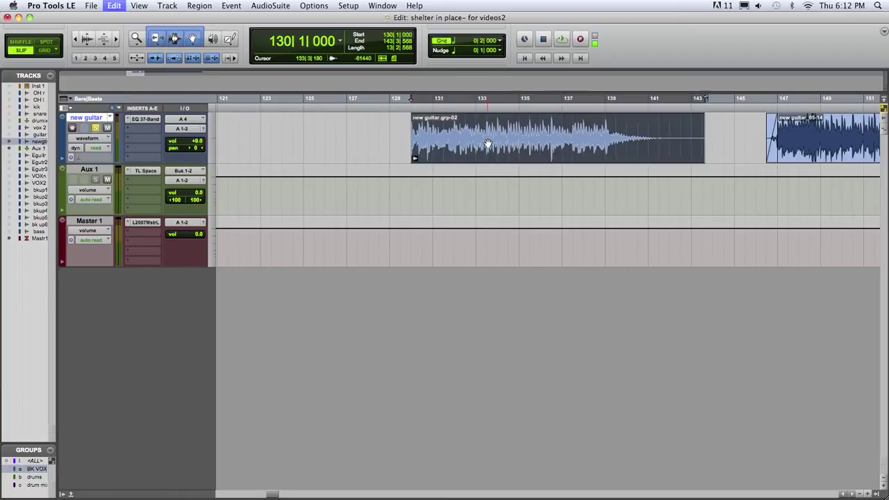
# Step: In volume view, try lowering the volume across the whole first guitar region from 129|3|461 to 144|1|165, and undo it
pyautogui.click(90, 138)
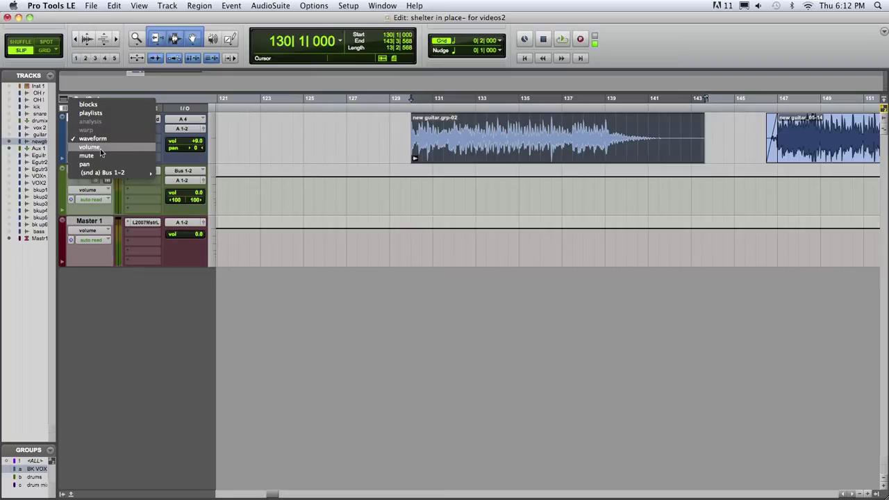
pyautogui.click(90, 149)
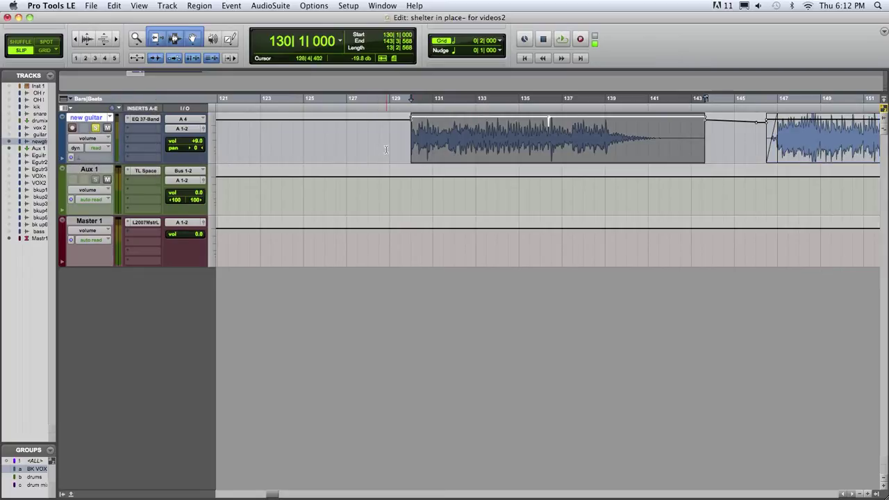
pyautogui.click(390, 149)
pyautogui.moveTo(405, 150); pyautogui.dragTo(496, 153)
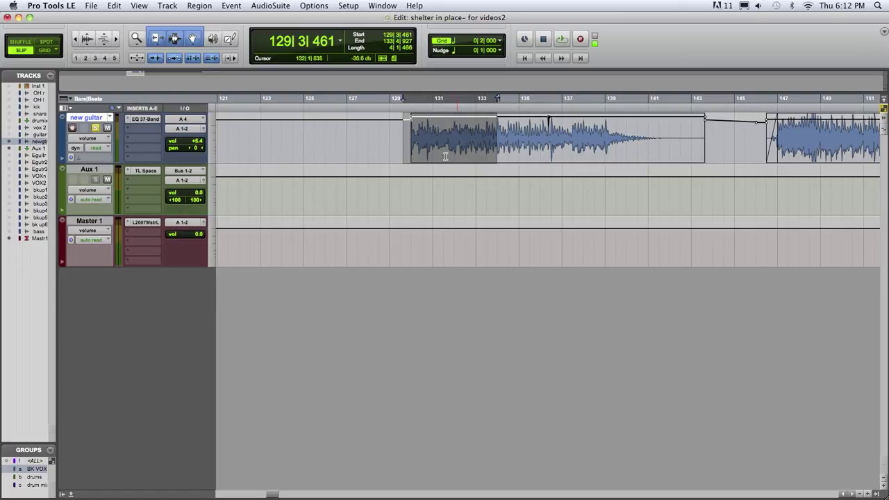
pyautogui.moveTo(404, 154); pyautogui.dragTo(713, 154)
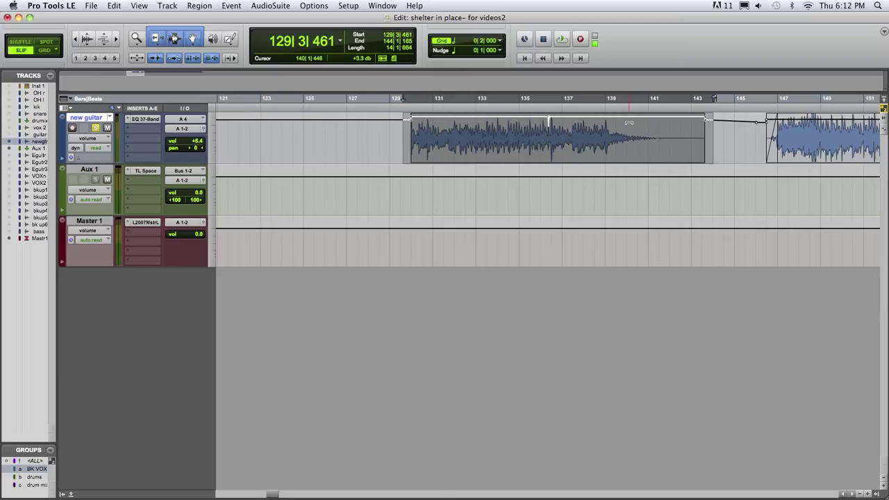
pyautogui.moveTo(626, 121)
pyautogui.mouseDown()
pyautogui.moveTo(625, 142)
pyautogui.moveTo(629, 128)
pyautogui.mouseUp()
pyautogui.press('super+z')
# Step: Try shaping a volume dip with breakpoints at the start of the first guitar region, and undo the breakpoint edits
pyautogui.click(405, 139)
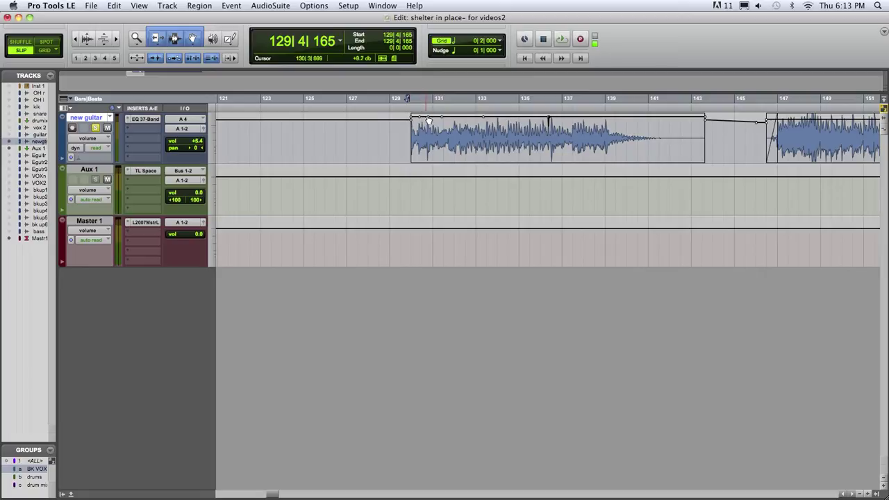
pyautogui.moveTo(428, 120)
pyautogui.mouseDown()
pyautogui.moveTo(431, 146)
pyautogui.moveTo(420, 132)
pyautogui.mouseUp()
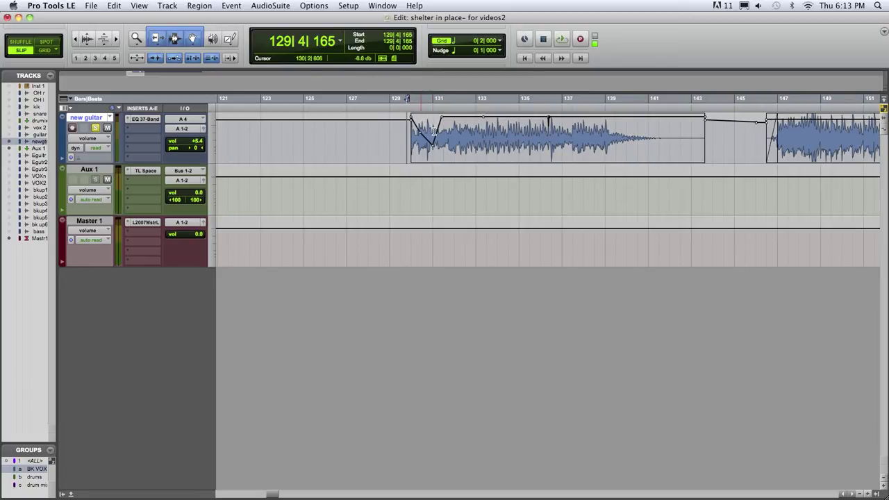
pyautogui.press('super+z')
pyautogui.press('super+z')
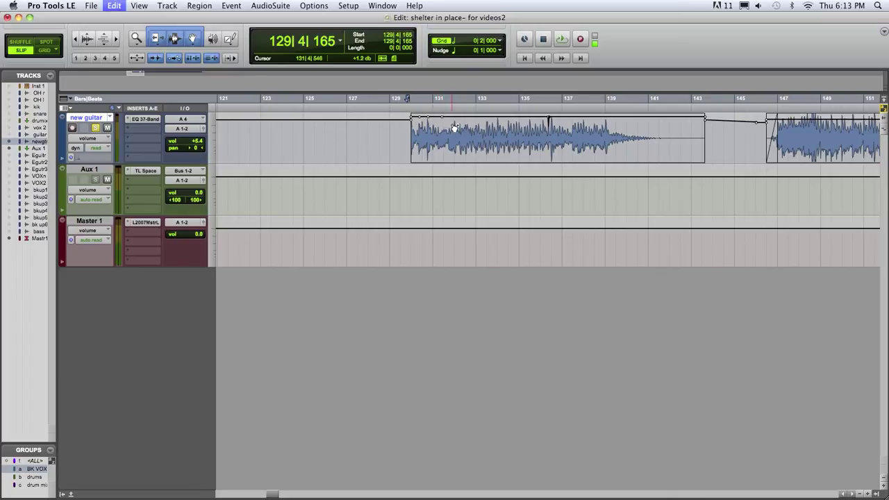
pyautogui.moveTo(454, 128); pyautogui.dragTo(429, 139)
pyautogui.press('super+z')
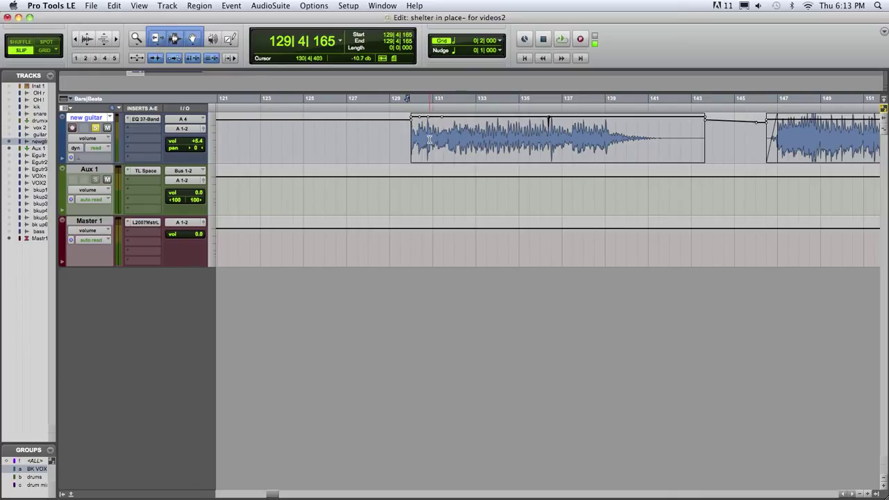
# Step: Show the new guitar track's mute automation and mute it from 129|3|841 to 143|4|936
pyautogui.click(88, 139)
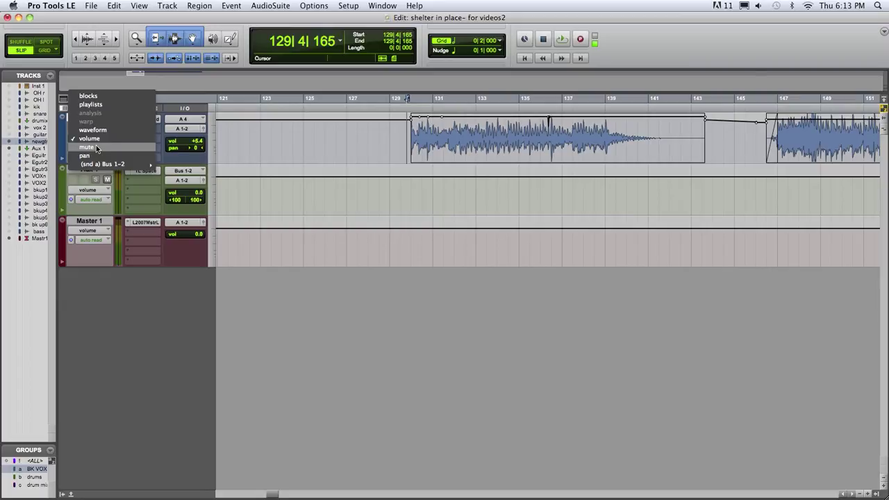
pyautogui.click(89, 147)
pyautogui.moveTo(407, 143); pyautogui.dragTo(711, 141)
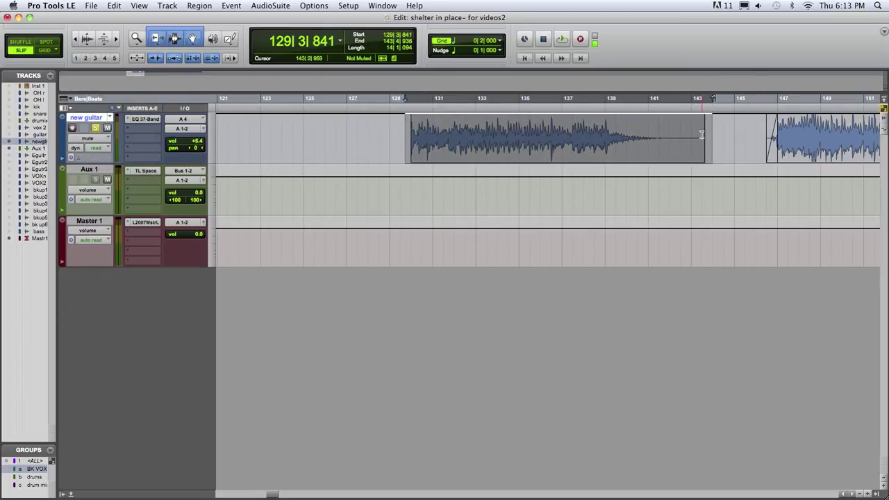
pyautogui.click(449, 122)
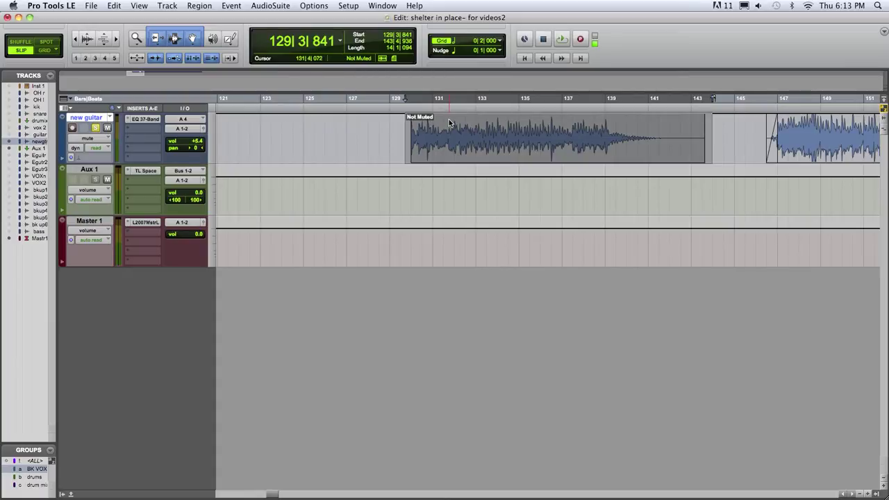
pyautogui.moveTo(449, 122); pyautogui.dragTo(456, 201)
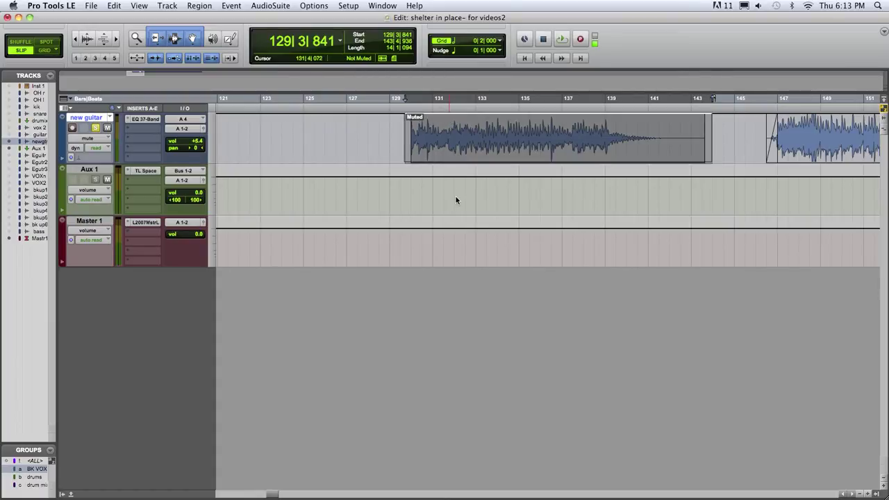
# Step: Play back across the start and the end of the muted section to check the mute automation
pyautogui.click(393, 139)
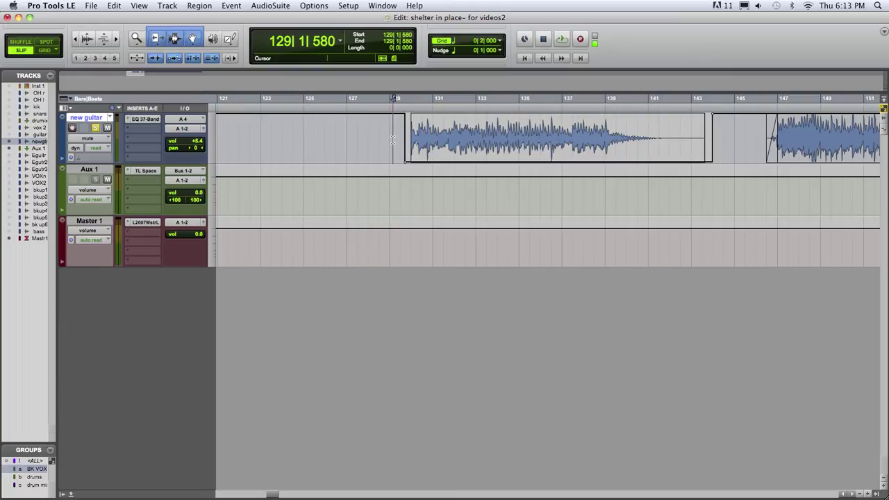
pyautogui.press('space')
pyautogui.press('space')
pyautogui.press('space')
pyautogui.click(107, 128)
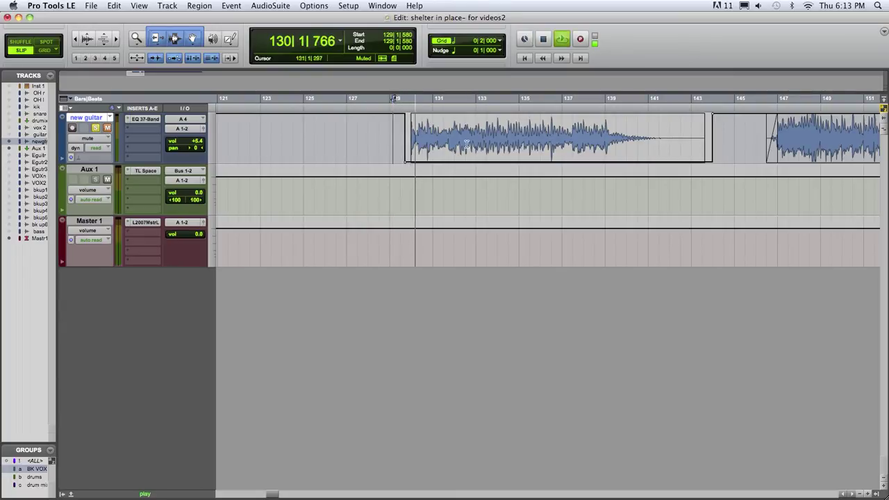
pyautogui.click(699, 134)
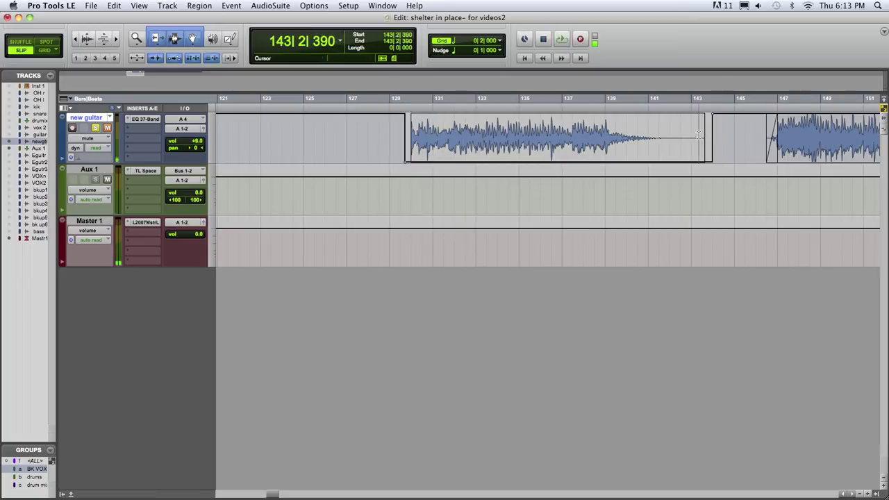
pyautogui.press('space')
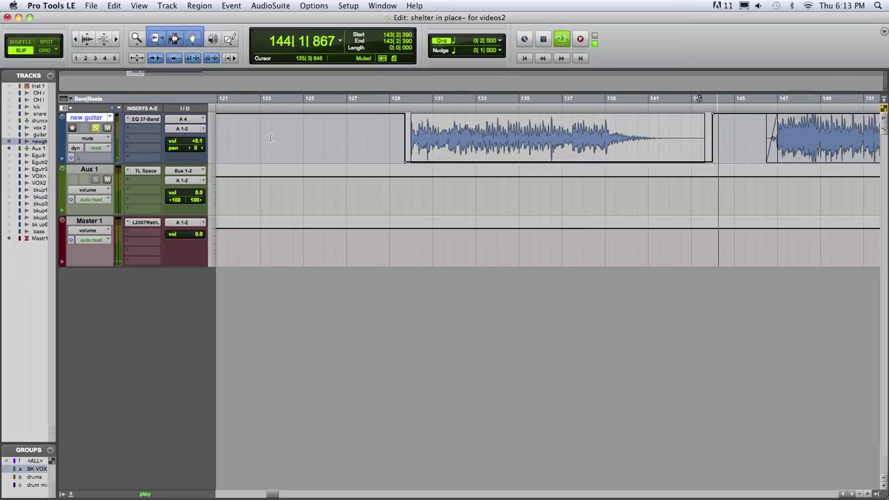
pyautogui.press('space')
# Step: Delete the mute automation around the first guitar region, from 129|2|283 to 144|1|829
pyautogui.moveTo(396, 137); pyautogui.dragTo(717, 139)
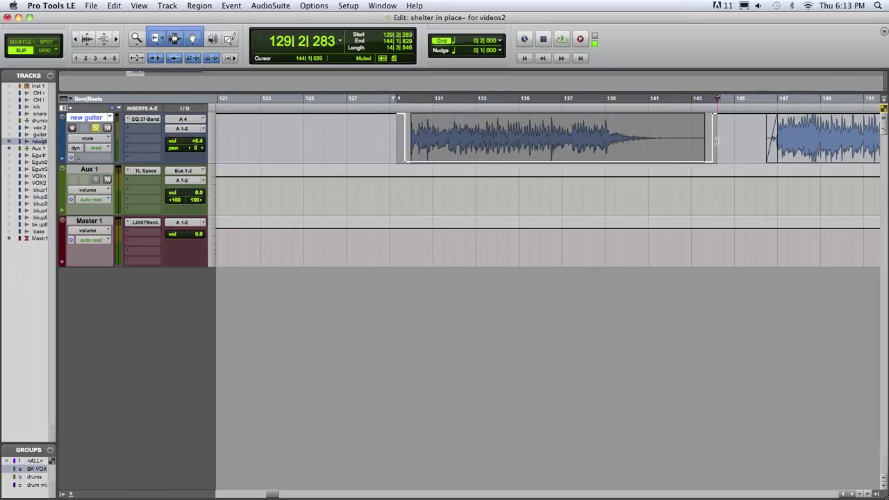
pyautogui.press('BackSpace')
# Step: Show the new guitar track's pan automation and draw a zigzag of left and right pan breakpoints over bars 130 to 131
pyautogui.click(82, 140)
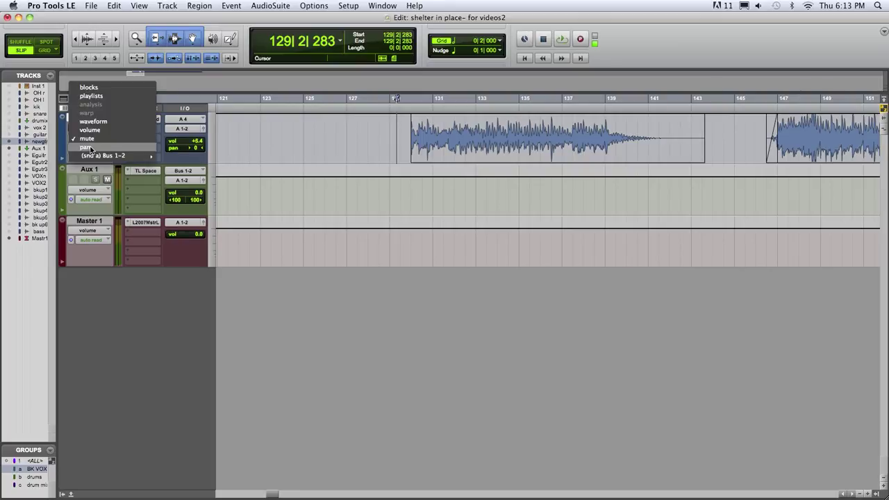
pyautogui.click(87, 148)
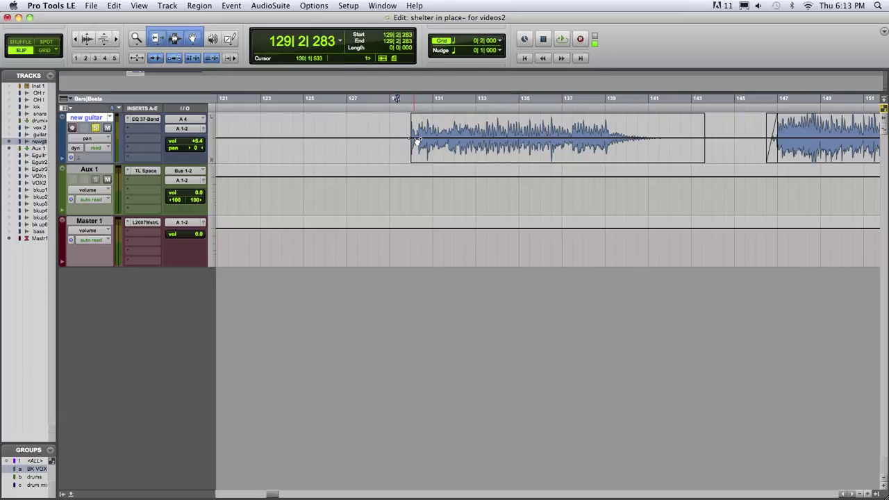
pyautogui.click(433, 117)
pyautogui.click(414, 117)
pyautogui.moveTo(415, 116); pyautogui.dragTo(435, 103)
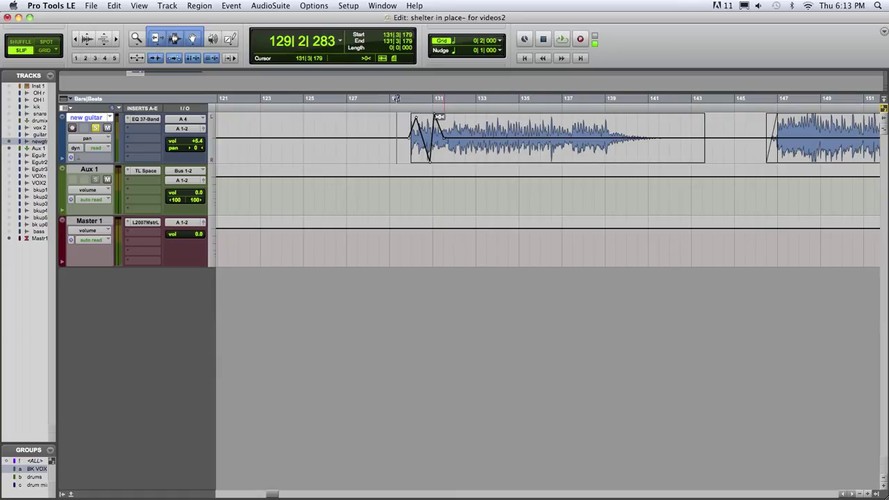
# Step: Play back the pan zigzag from 129|3|841, and delete the pan automation around it starting at 129|2|758
pyautogui.click(406, 150)
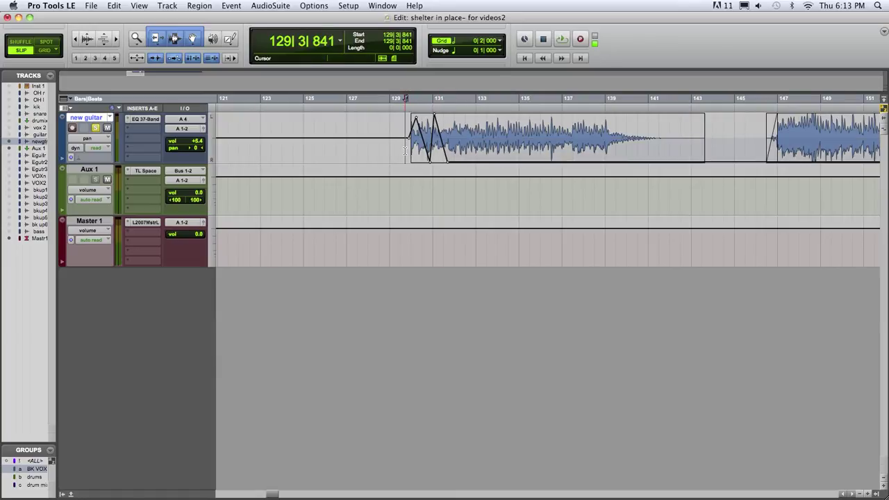
pyautogui.press('space')
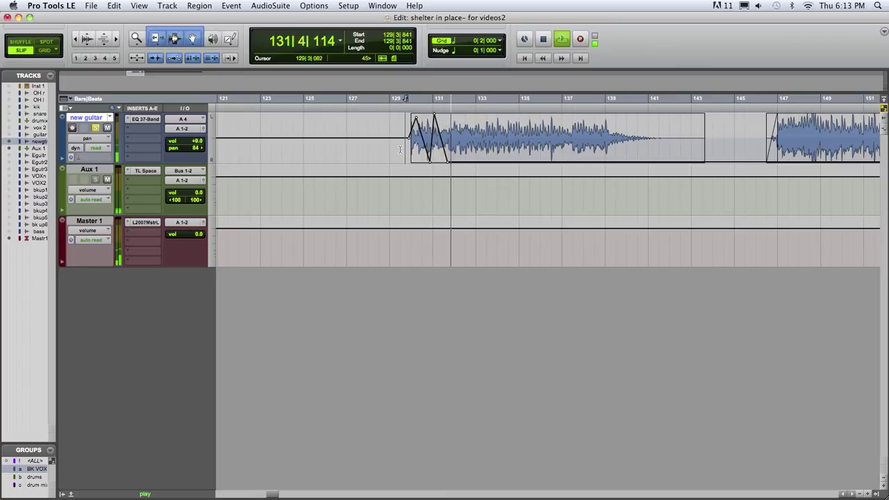
pyautogui.moveTo(401, 149); pyautogui.dragTo(497, 146)
pyautogui.press('space')
pyautogui.press('Delete')
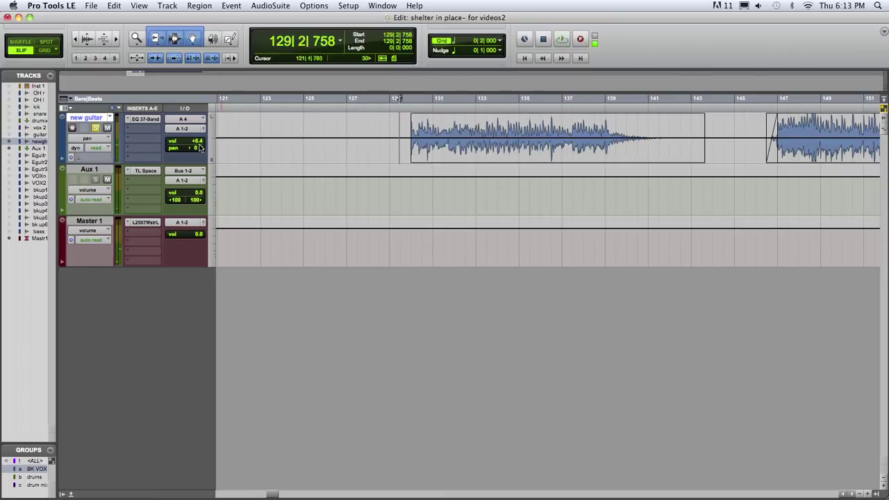
# Step: Show the level automation of send A (Bus 1-2) on the new guitar track
pyautogui.click(102, 138)
pyautogui.moveTo(106, 148)
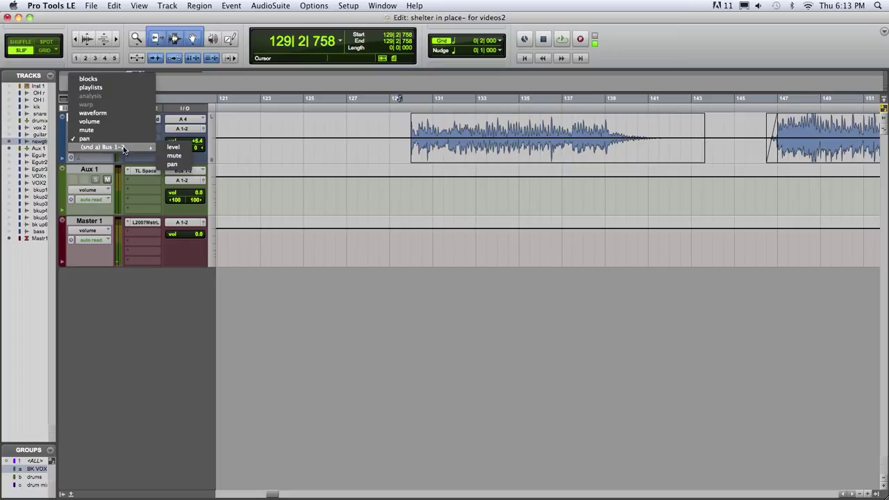
pyautogui.click(173, 147)
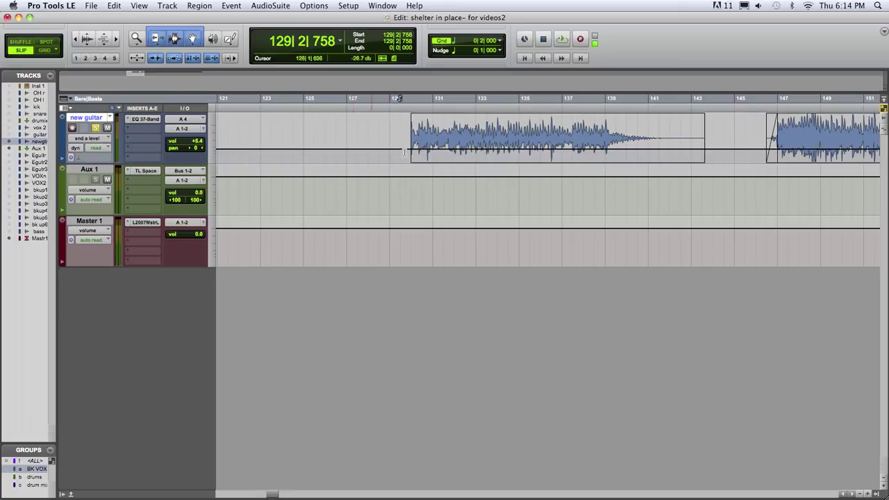
# Step: Lower the send level automation slightly across the whole first guitar region, from 130|1|000 to 143|3|568, and play it back
pyautogui.doubleClick(421, 142)
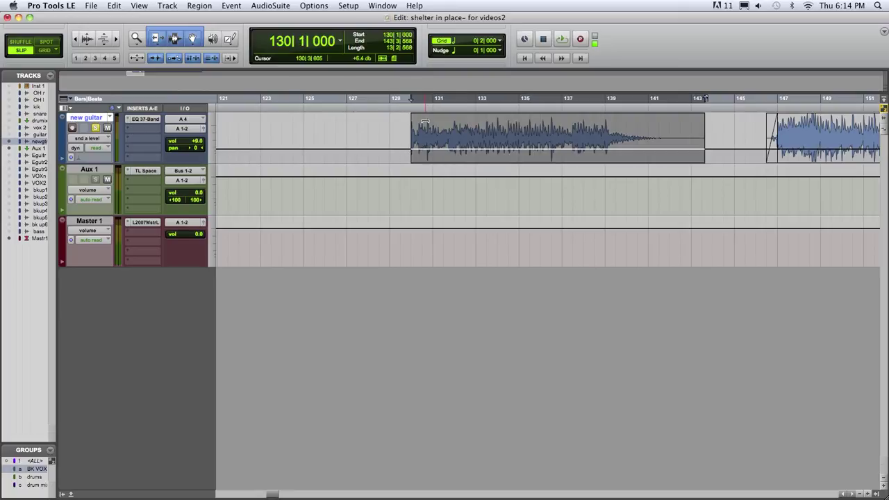
pyautogui.moveTo(424, 125); pyautogui.dragTo(428, 149)
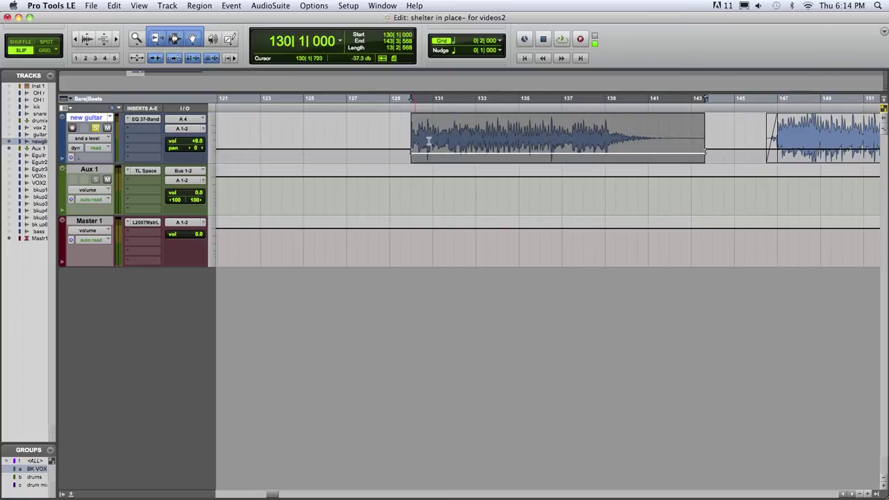
pyautogui.press('space')
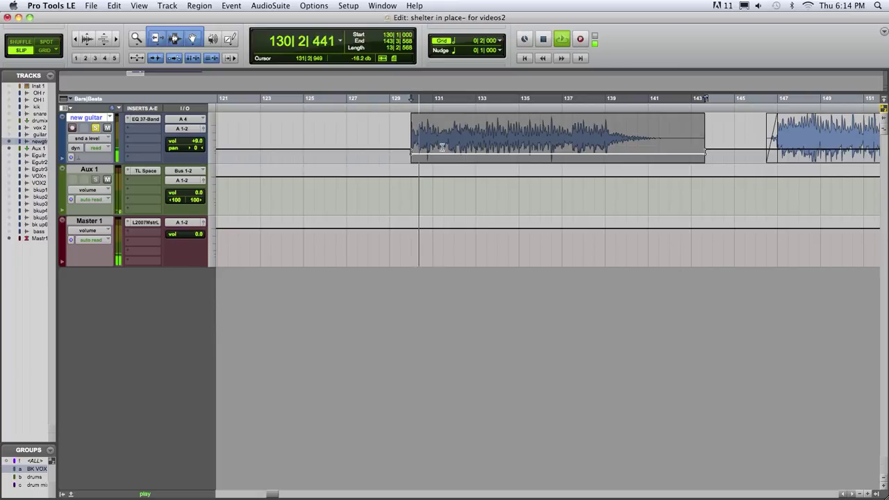
pyautogui.press('space')
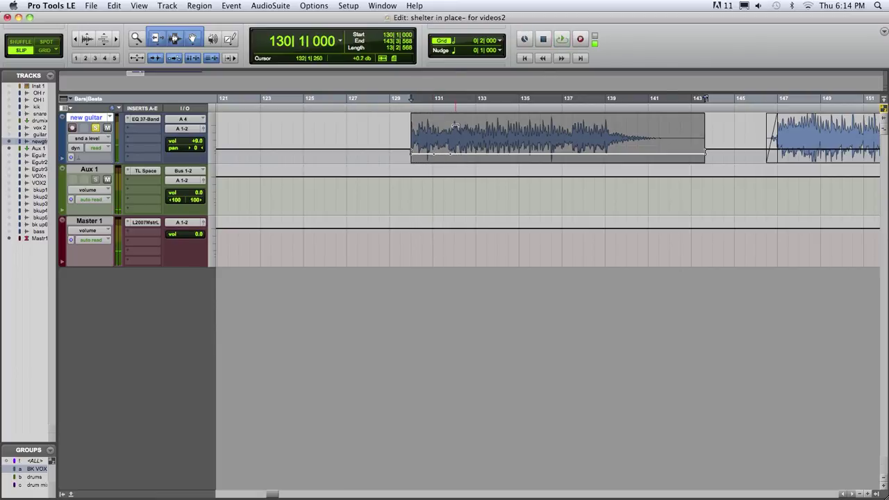
# Step: Raise the send level automation across the first guitar region to its maximum and play it back from 129|3|841
pyautogui.moveTo(441, 125); pyautogui.dragTo(462, 136)
pyautogui.click(402, 138)
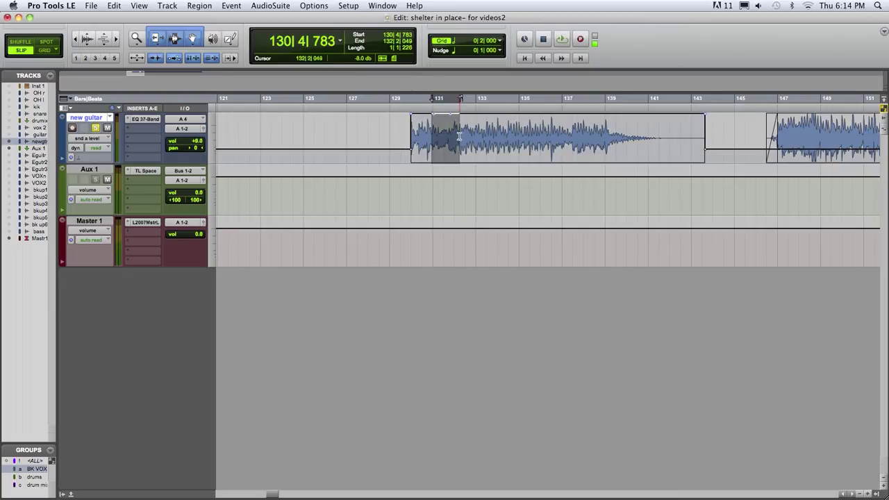
pyautogui.press('BackSpace')
pyautogui.click(405, 143)
pyautogui.press('space')
pyautogui.press('space')
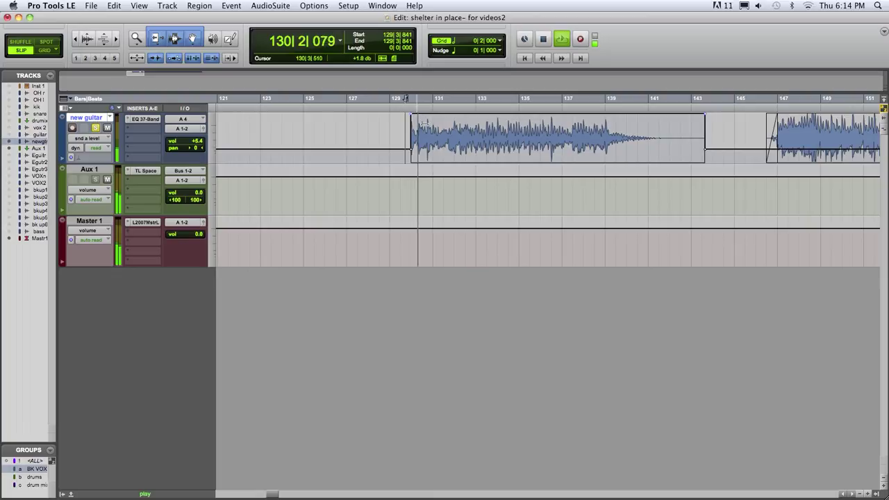
pyautogui.press('space')
# Step: Lower the first guitar region's send level automation to about the middle of the track lane and play it back
pyautogui.moveTo(437, 117); pyautogui.dragTo(438, 140)
pyautogui.press('space')
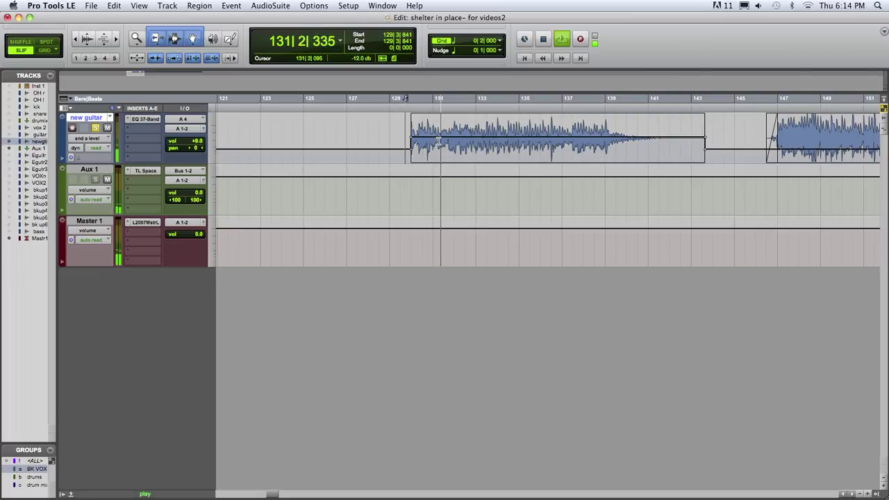
pyautogui.press('space')
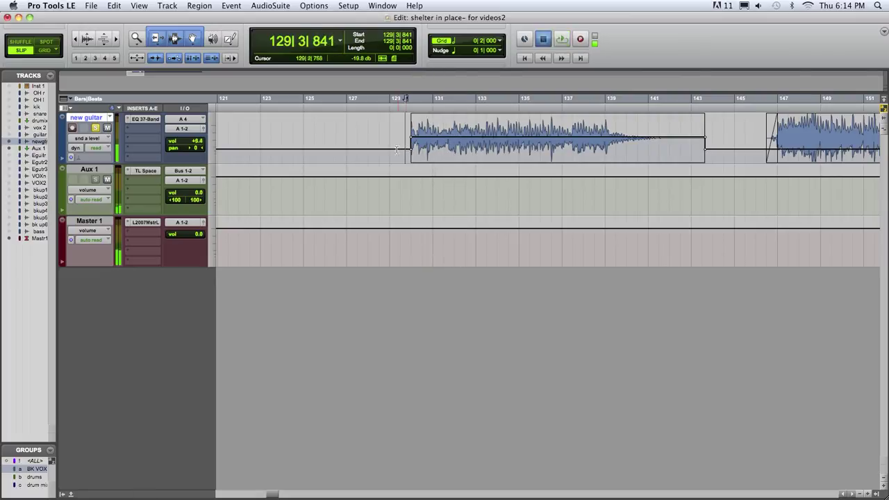
# Step: Delete the send level automation around the first guitar region starting at 129|2|283, and show the track's volume automation
pyautogui.moveTo(396, 147); pyautogui.dragTo(714, 147)
pyautogui.press('Delete')
pyautogui.press('r')
pyautogui.press('r')
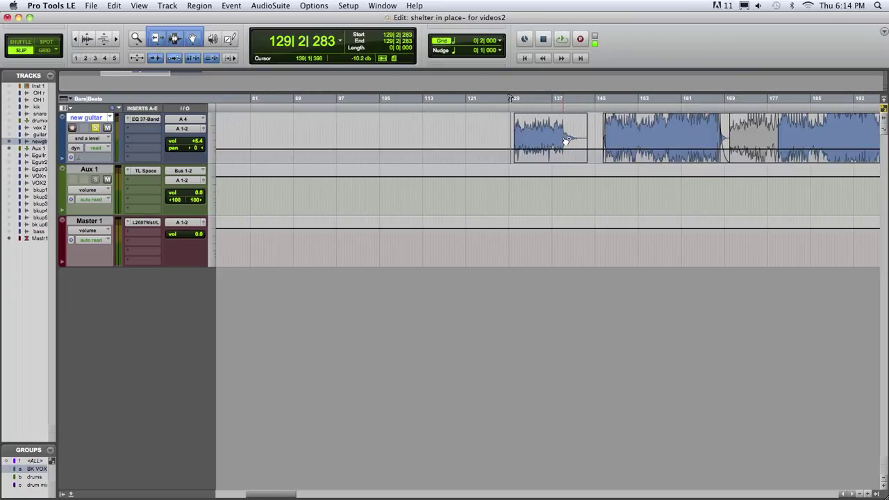
pyautogui.press('-')
pyautogui.press('-')
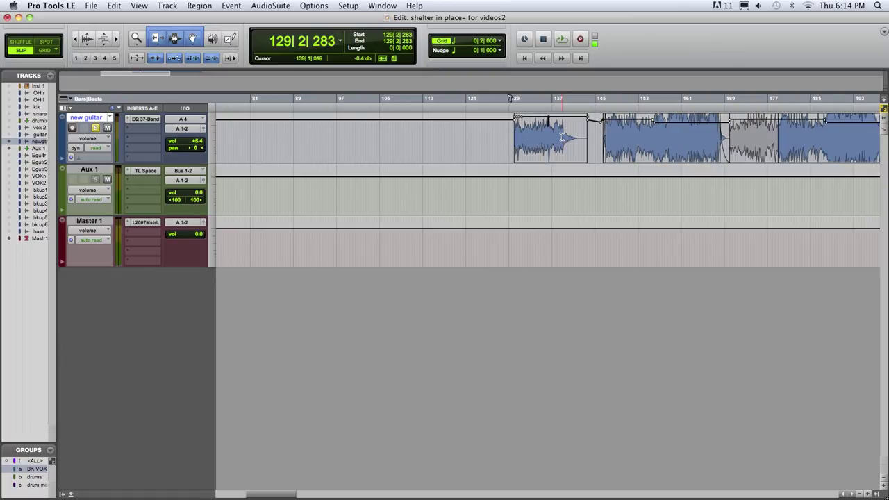